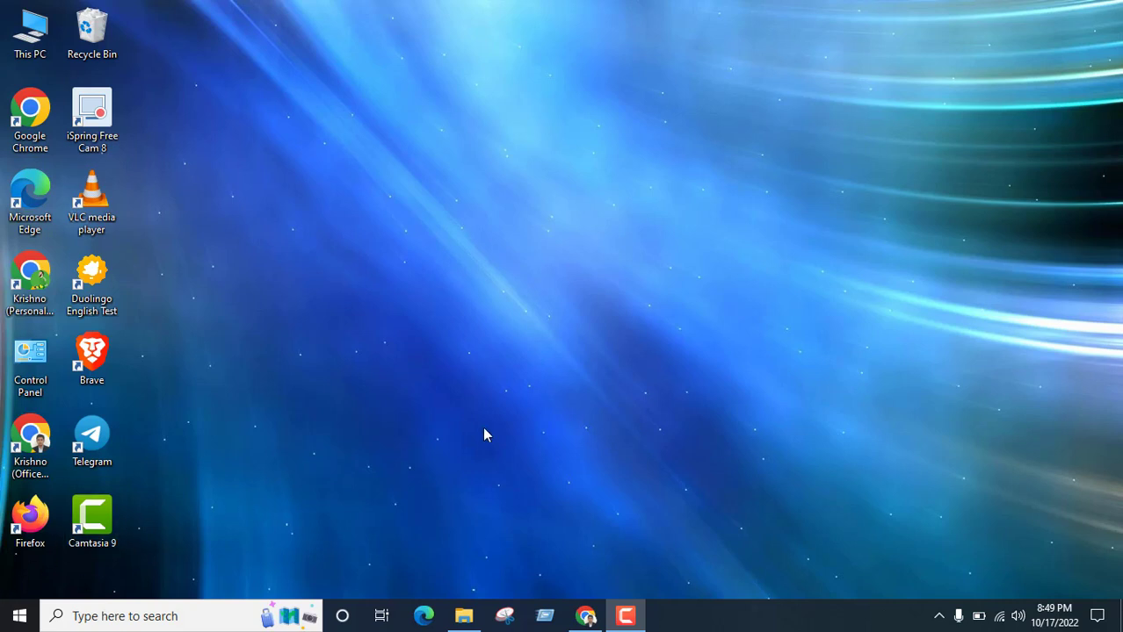
# Launch Camtasia 9 from the desktop and start a new blank project.
pyautogui.doubleClick(91, 520)
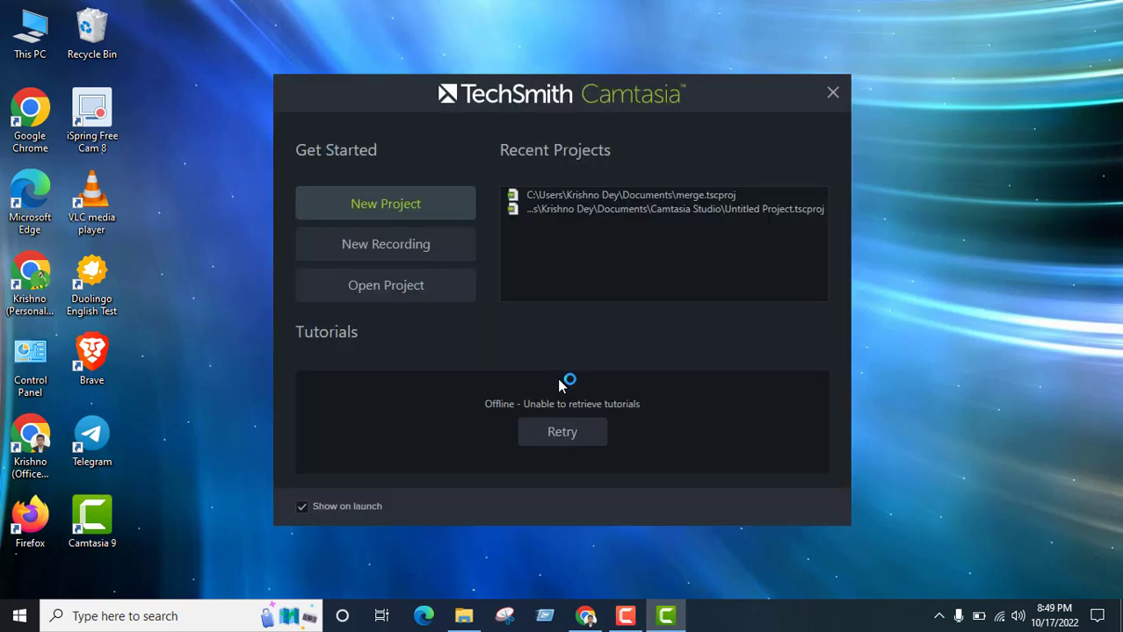
pyautogui.click(416, 201)
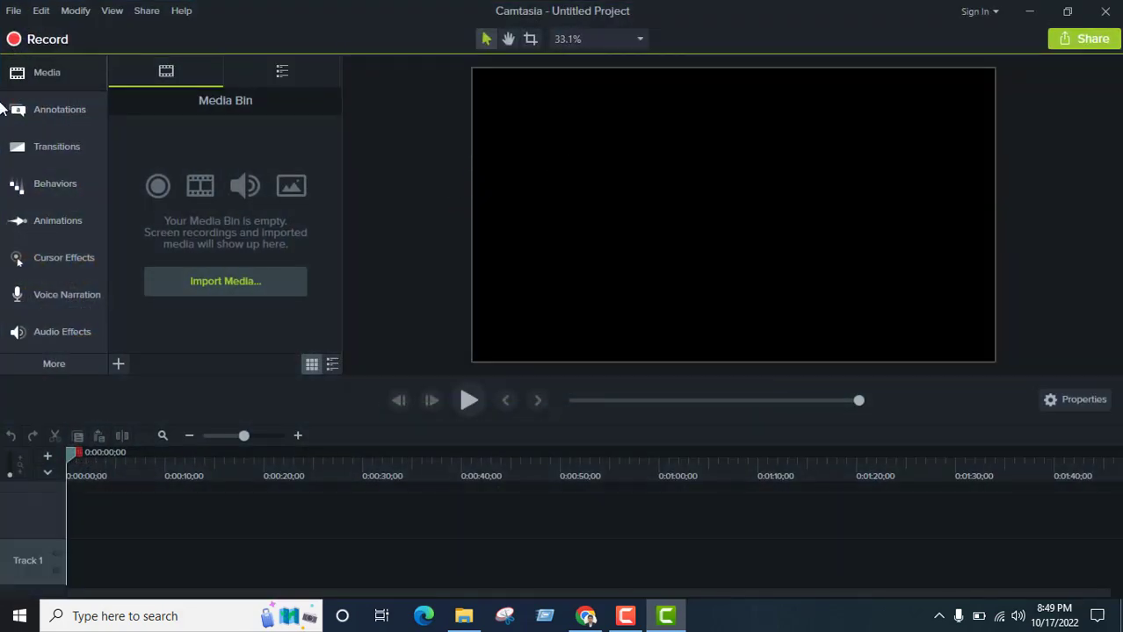
# Save the empty project under the name 'merged videos' with File > Save As.
pyautogui.click(11, 13)
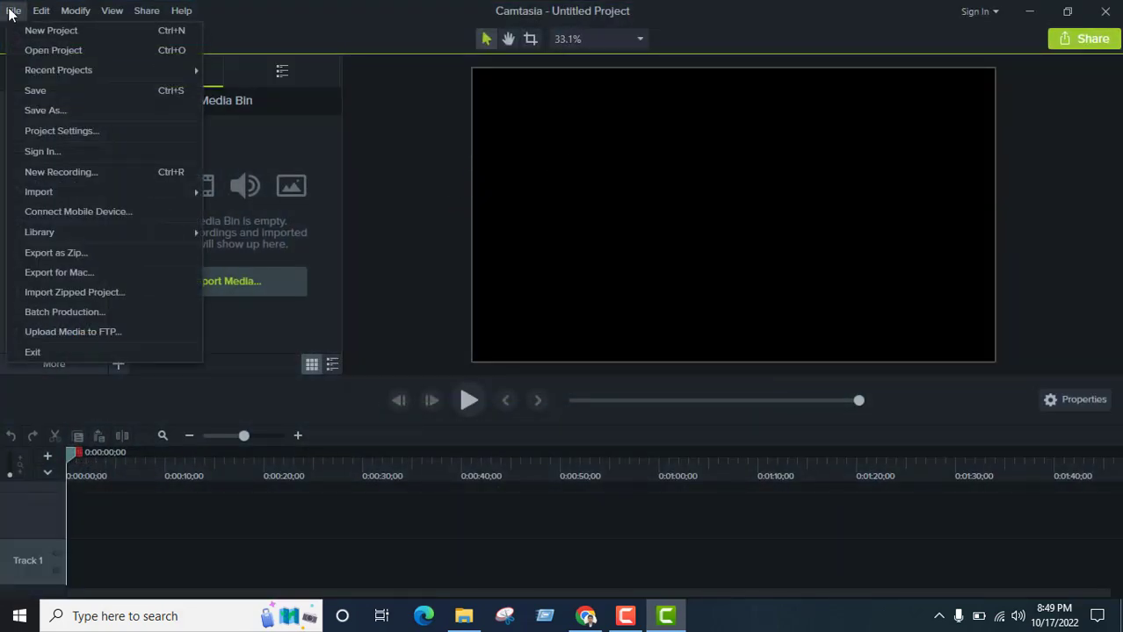
pyautogui.click(56, 107)
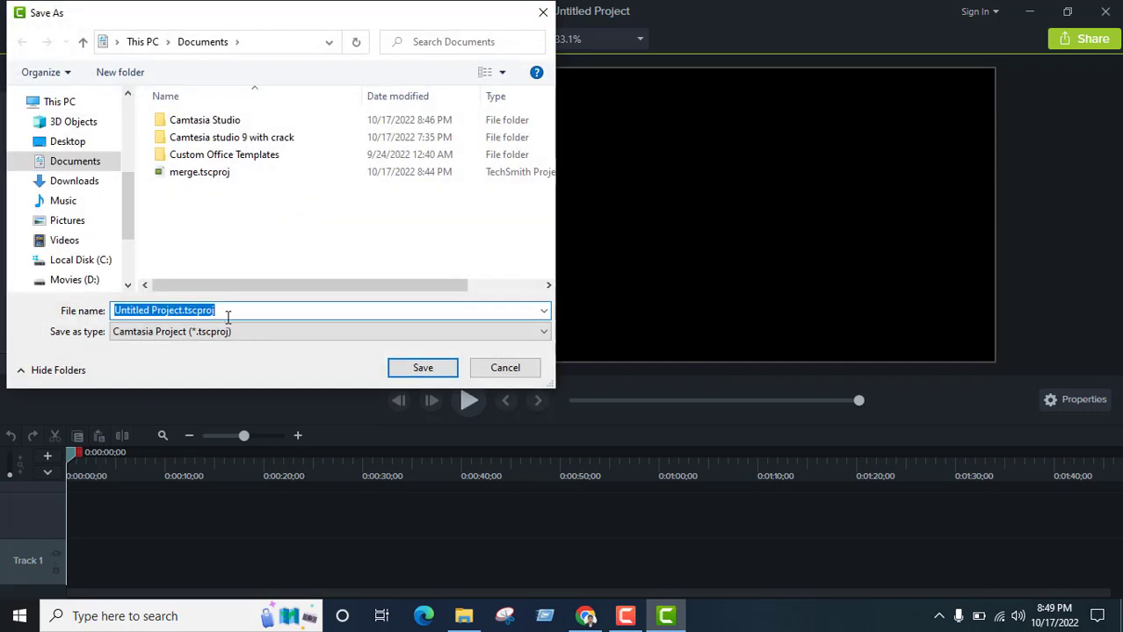
pyautogui.click(182, 311)
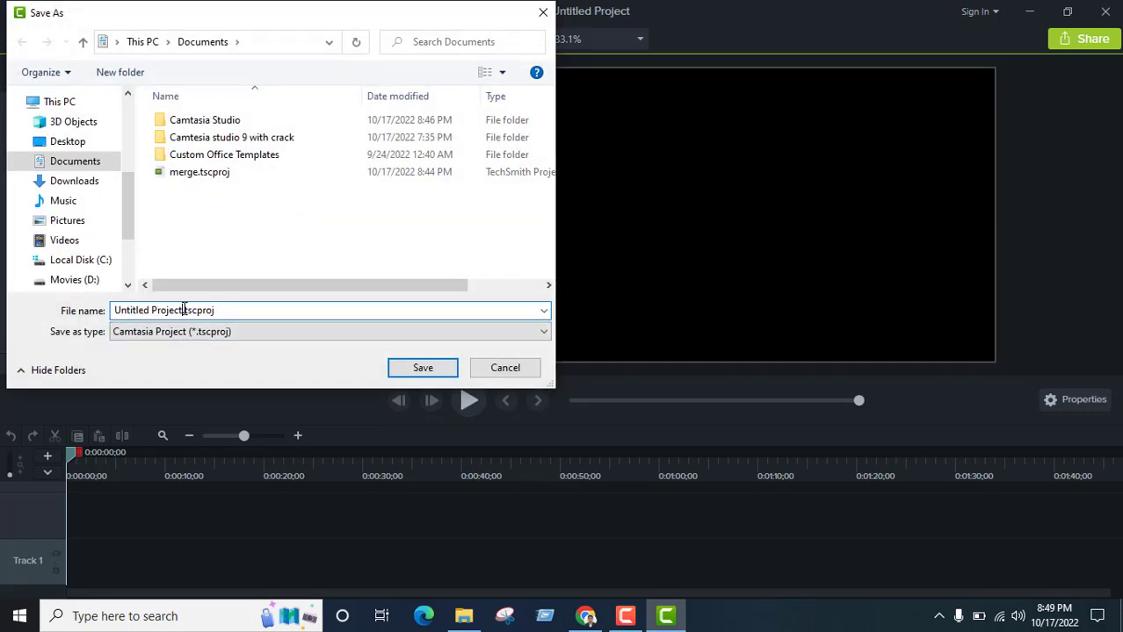
pyautogui.doubleClick(171, 310)
pyautogui.hotkey('ctrl', 'a')
pyautogui.click(130, 312)
pyautogui.moveTo(115, 312); pyautogui.dragTo(183, 314)
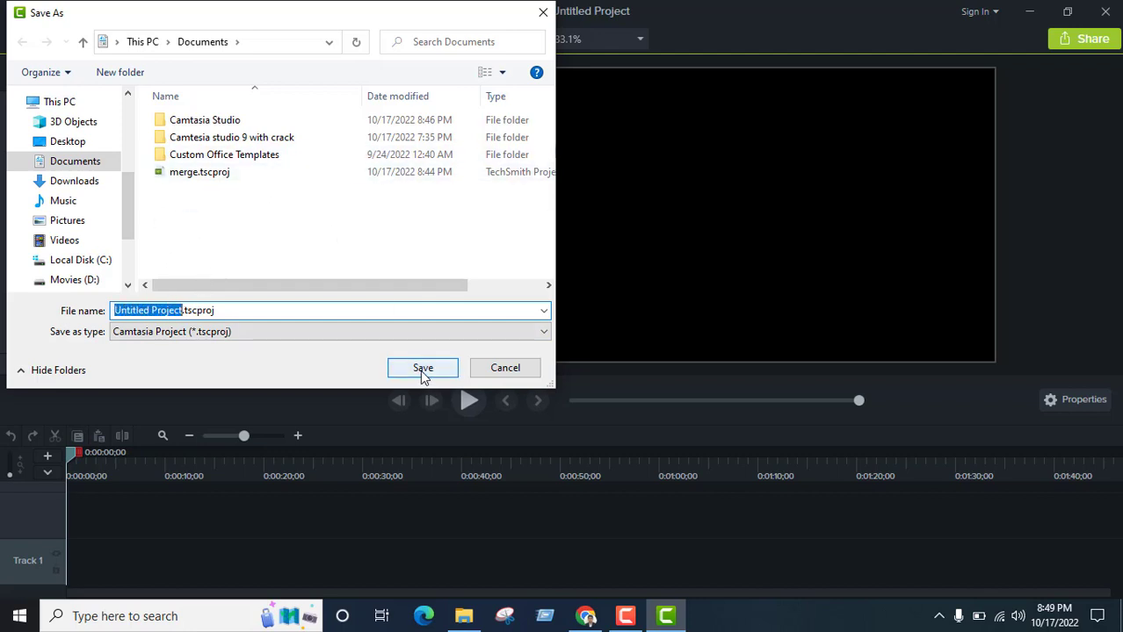
pyautogui.write('mer')
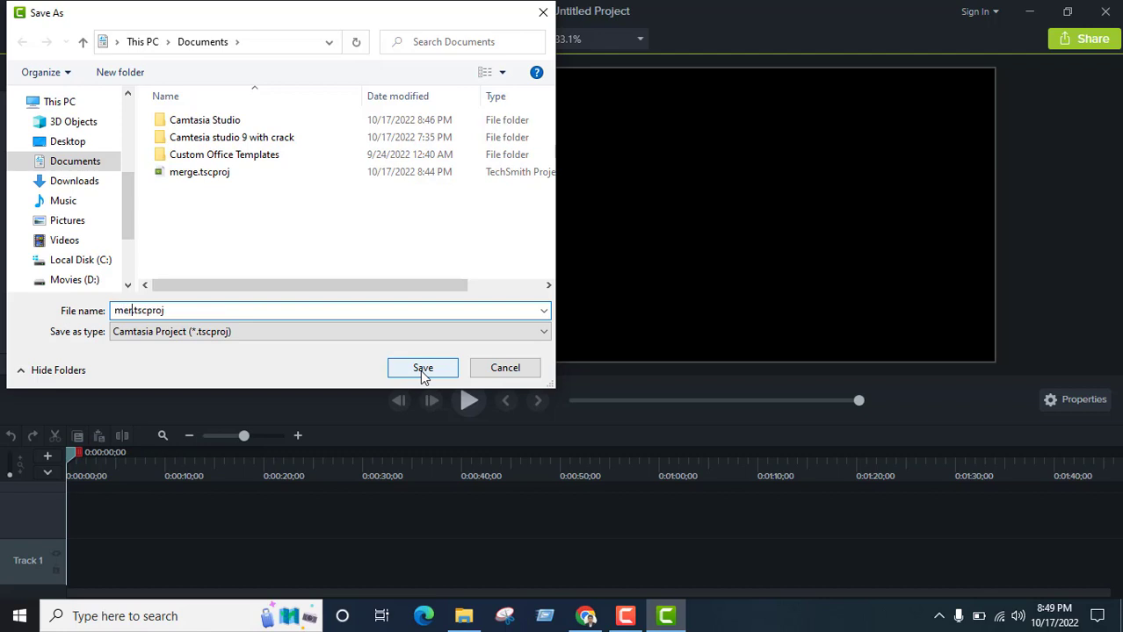
pyautogui.write('ged ')
pyautogui.write('vide')
pyautogui.press('BackSpace')
pyautogui.press('BackSpace')
pyautogui.write('deo')
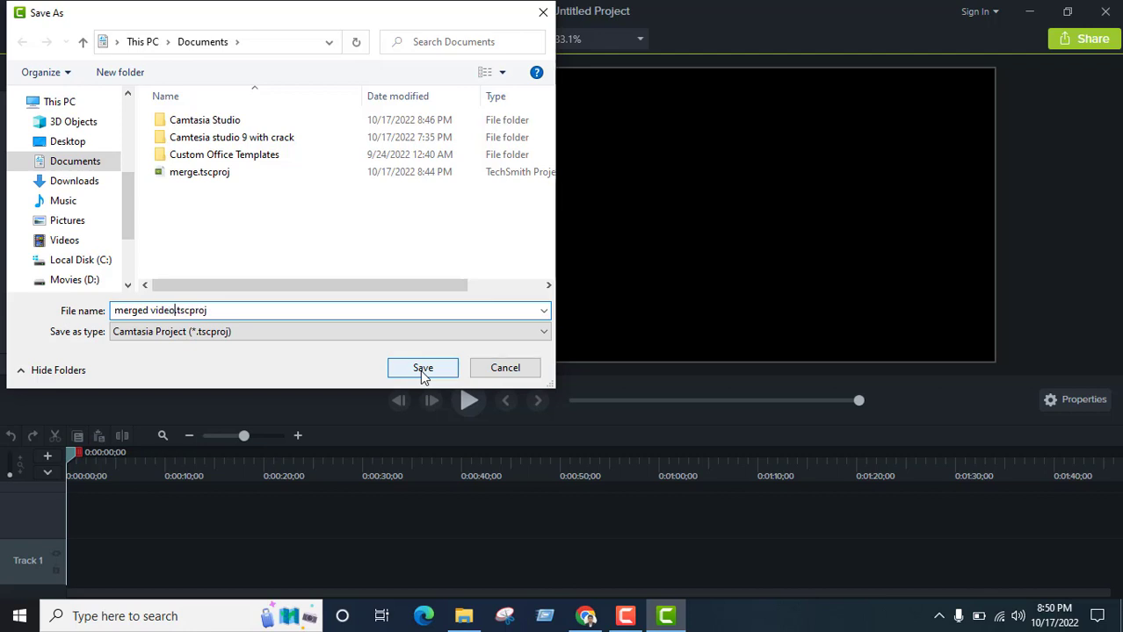
pyautogui.write('s')
pyautogui.click(422, 369)
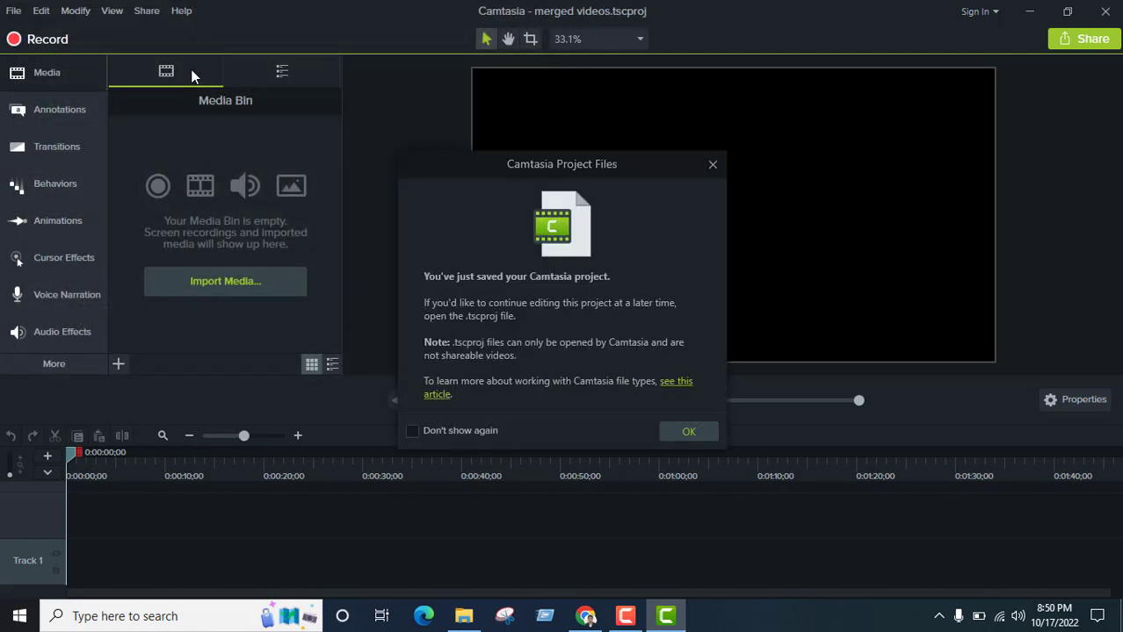
pyautogui.click(713, 438)
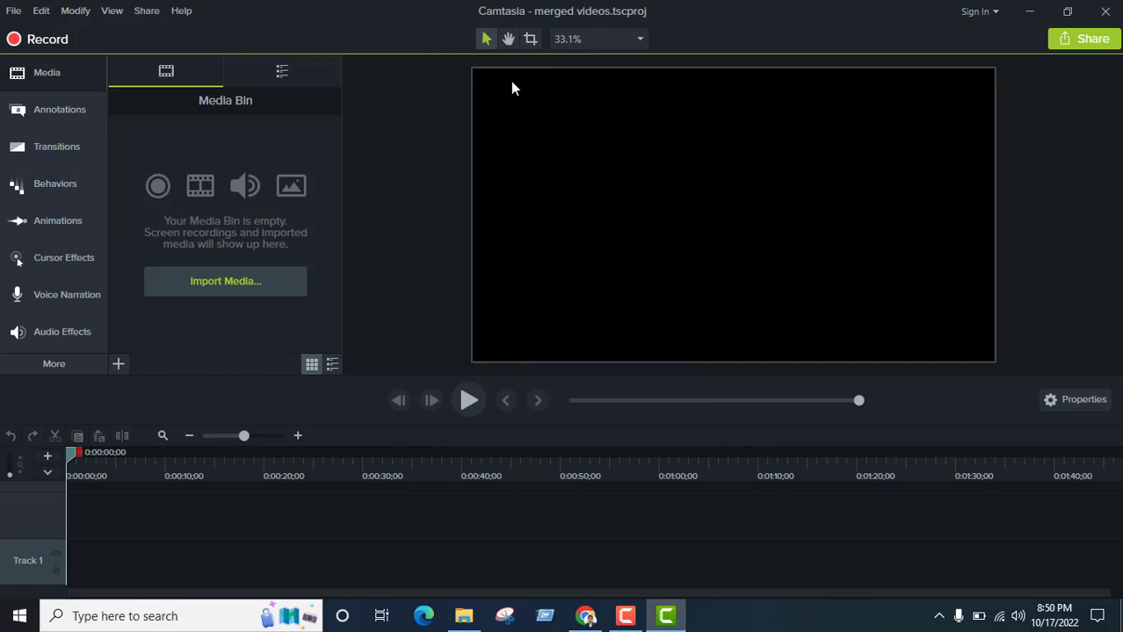
# Open the Downloads folder in File Explorer and snap the window beside Camtasia.
pyautogui.click(467, 611)
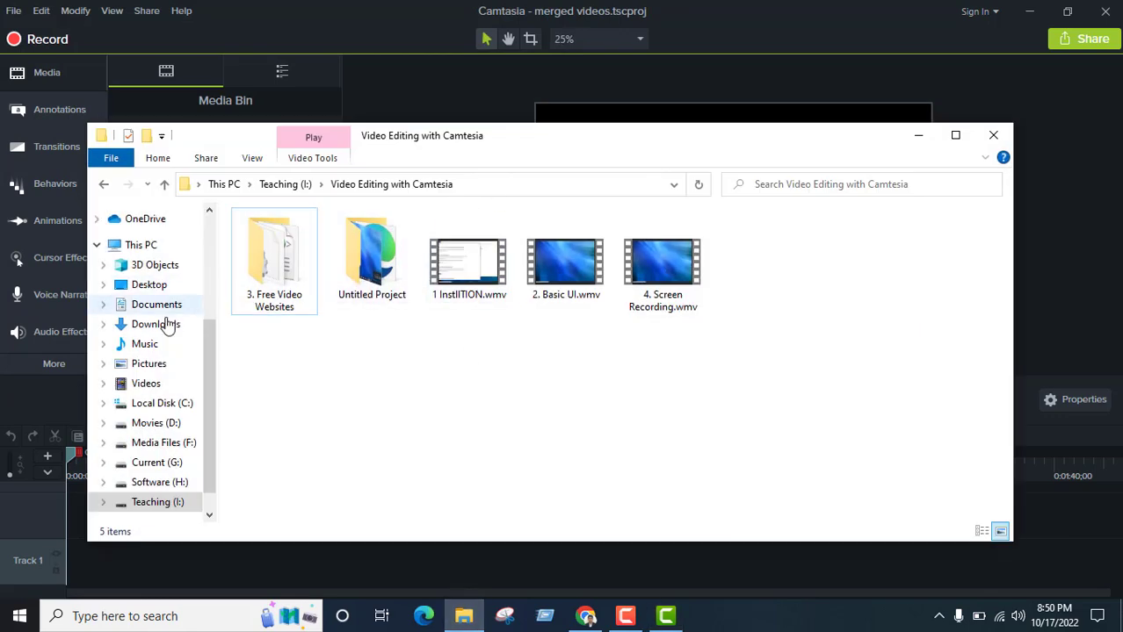
pyautogui.click(163, 324)
pyautogui.click(272, 261)
pyautogui.click(298, 278)
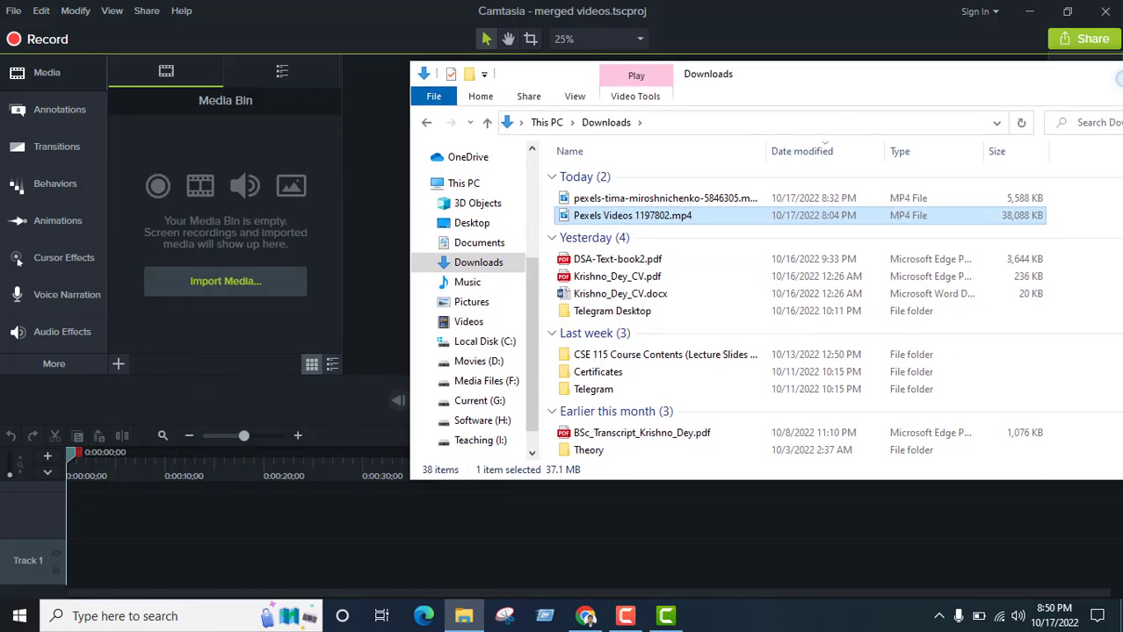
pyautogui.moveTo(805, 141); pyautogui.dragTo(1121, 145)
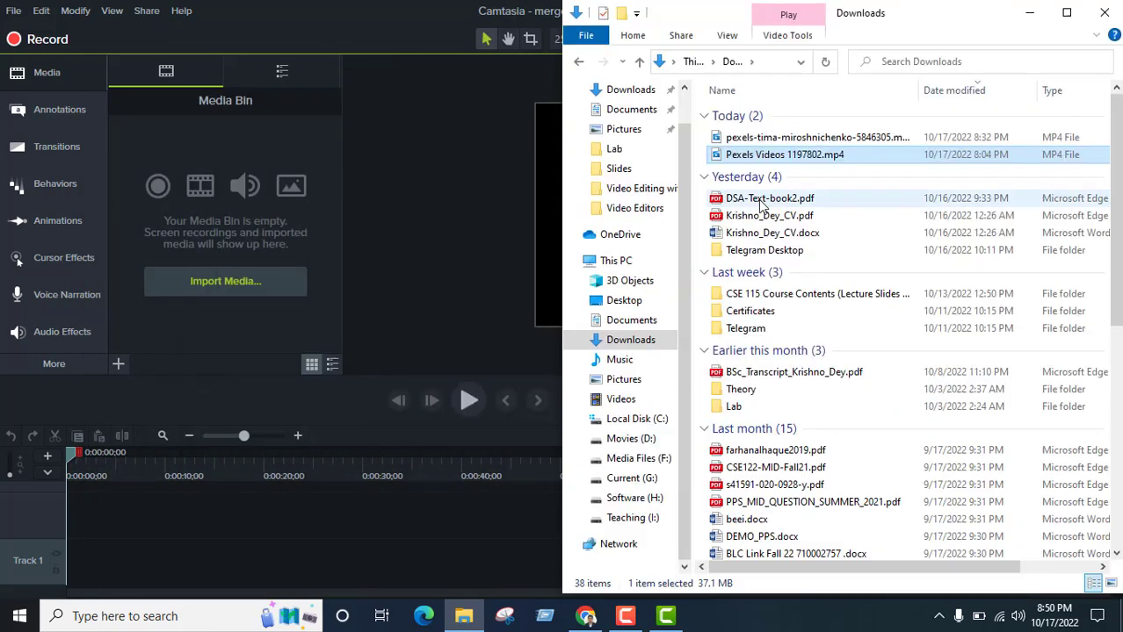
# Drag both Pexels MP4 videos into Camtasia's Media Bin and hide File Explorer.
pyautogui.click(769, 141)
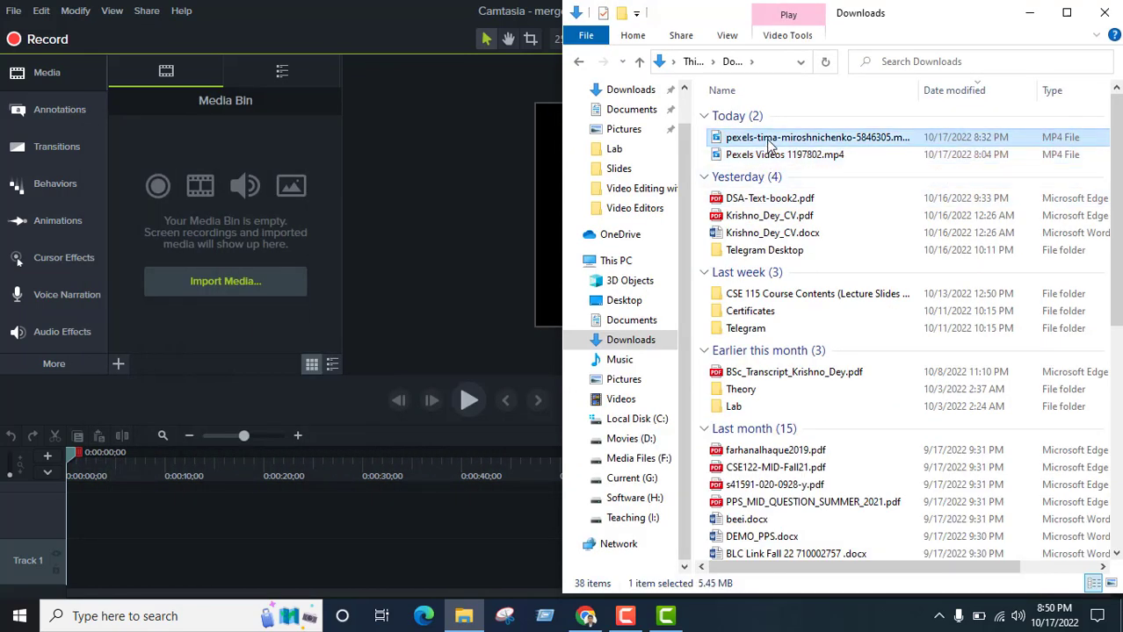
pyautogui.hotkey('shift', 'Down')
pyautogui.moveTo(770, 145); pyautogui.dragTo(158, 214)
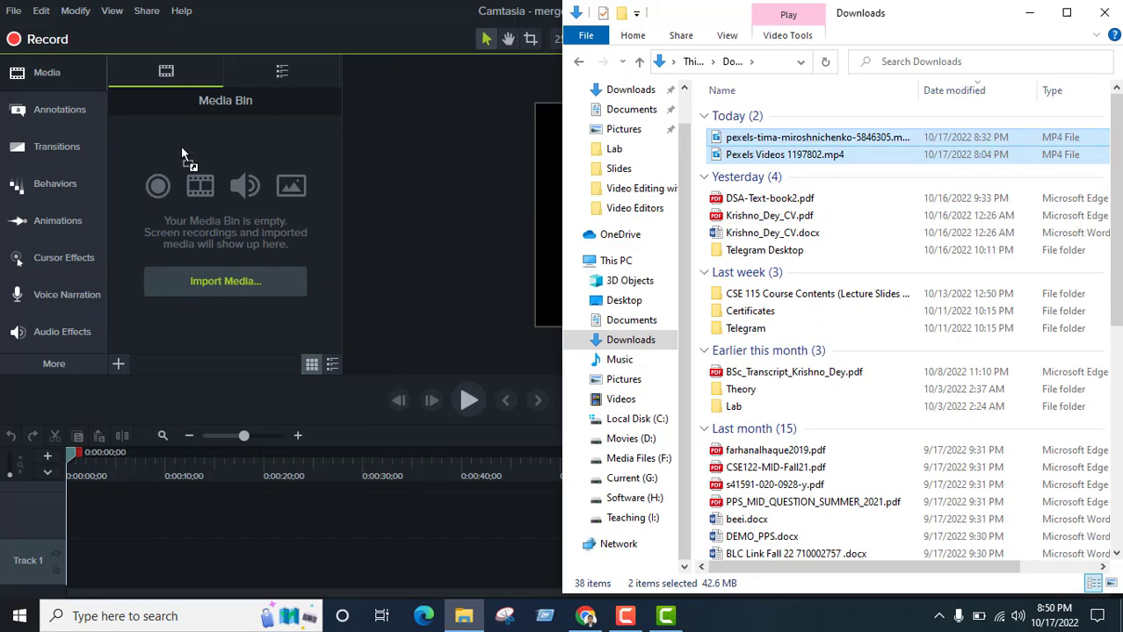
pyautogui.moveTo(181, 140); pyautogui.dragTo(181, 141)
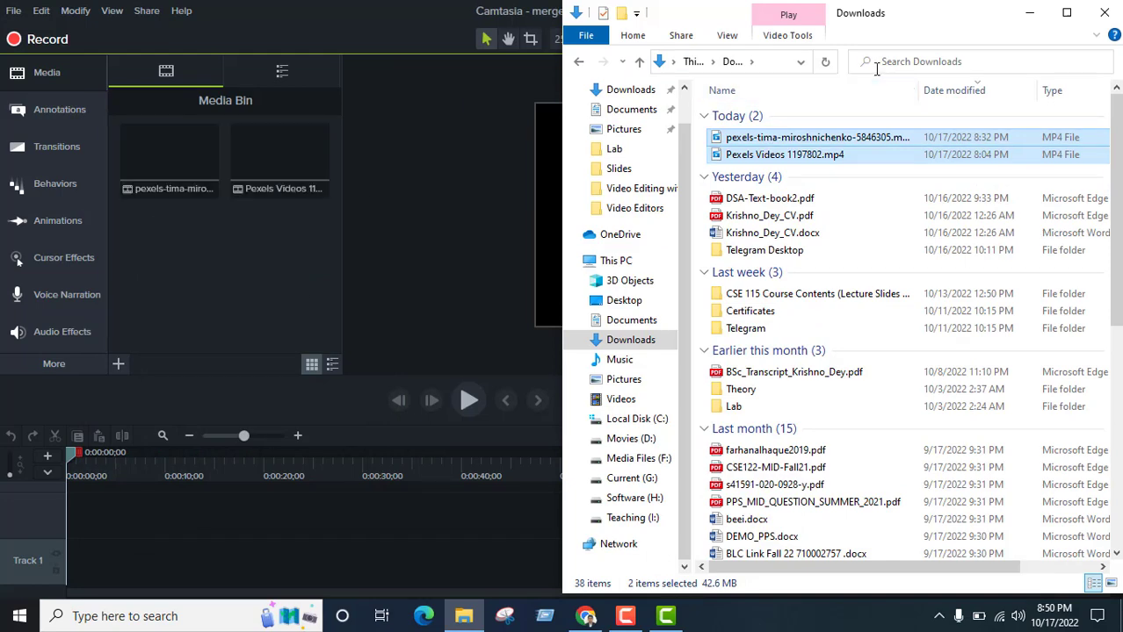
pyautogui.click(1030, 12)
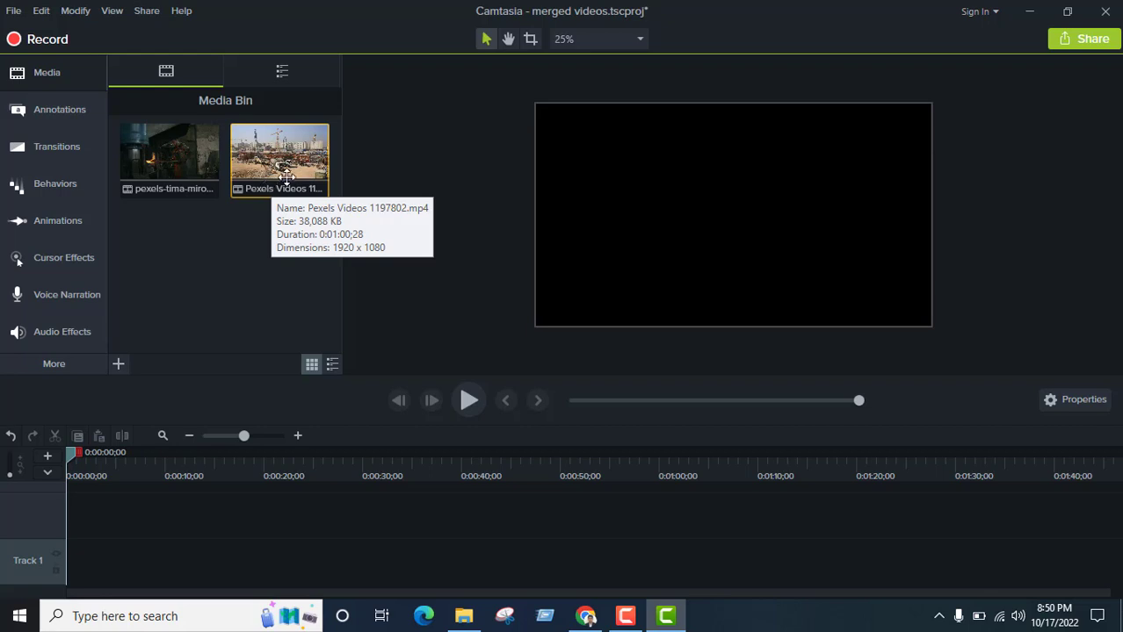
# Place Pexels Videos 1197802 at Track 1's start, append the second clip, and preview playback.
pyautogui.moveTo(294, 150)
pyautogui.mouseDown()
pyautogui.moveTo(94, 566)
pyautogui.moveTo(70, 550)
pyautogui.mouseUp()
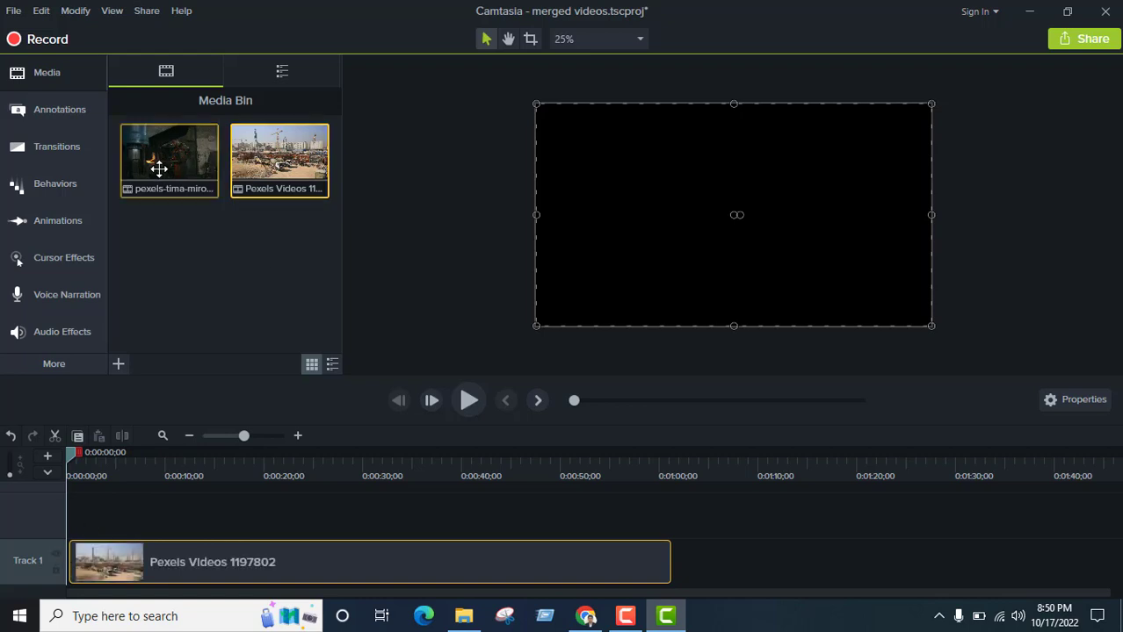
pyautogui.moveTo(155, 165)
pyautogui.mouseDown()
pyautogui.moveTo(731, 573)
pyautogui.moveTo(665, 568)
pyautogui.mouseUp()
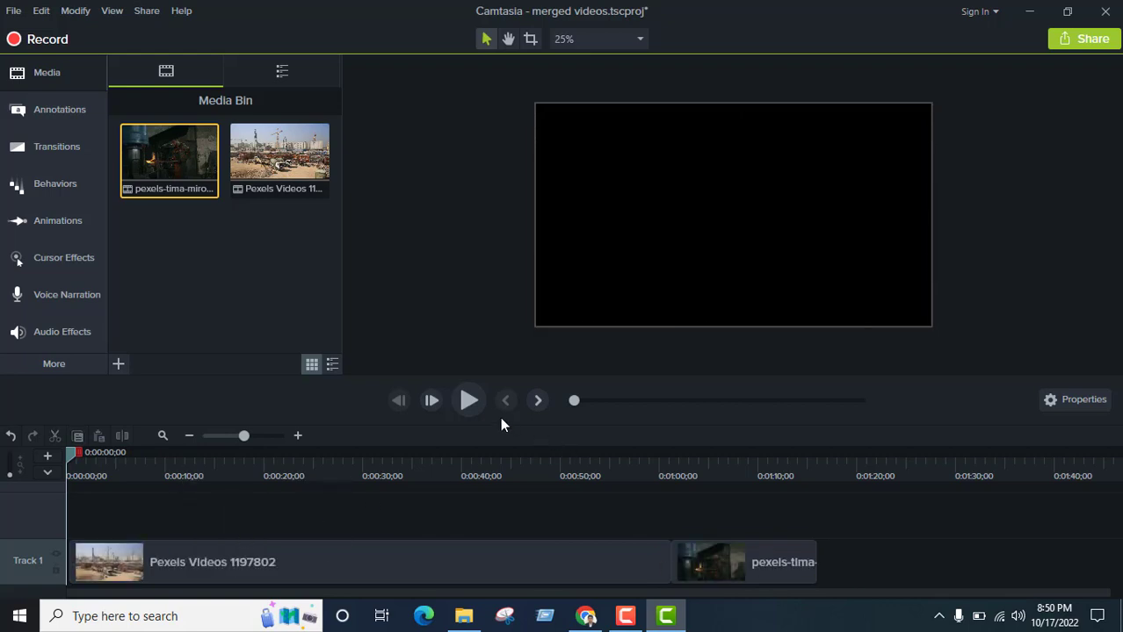
pyautogui.click(470, 400)
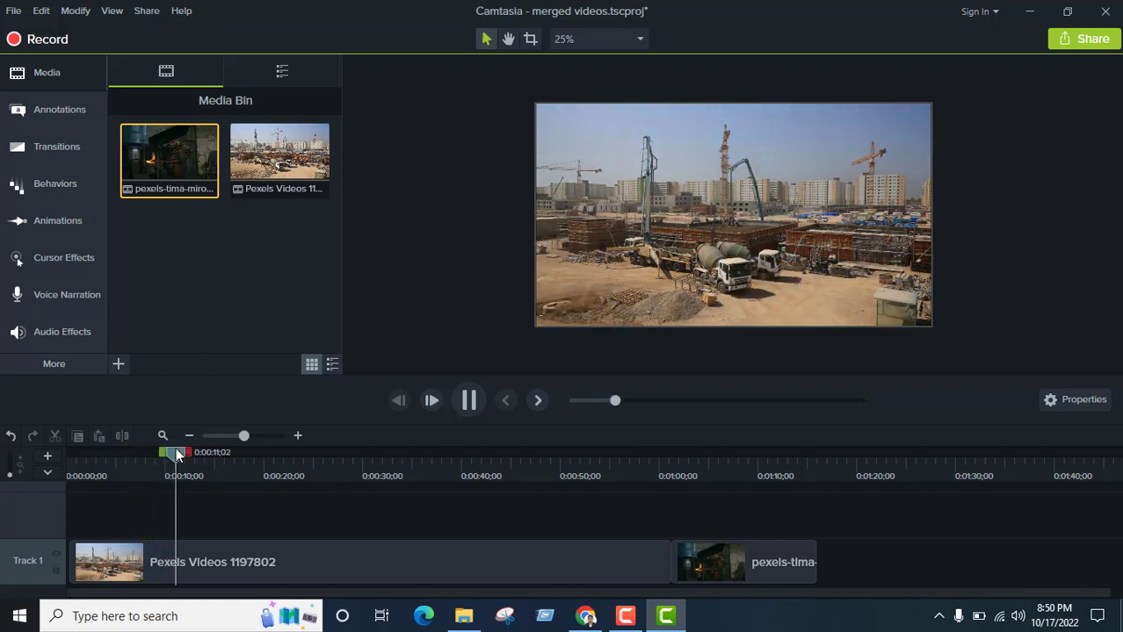
# Replay from the clip join near 1:00 to check the switch to the forge clip.
pyautogui.click(466, 466)
pyautogui.moveTo(494, 510); pyautogui.dragTo(620, 495)
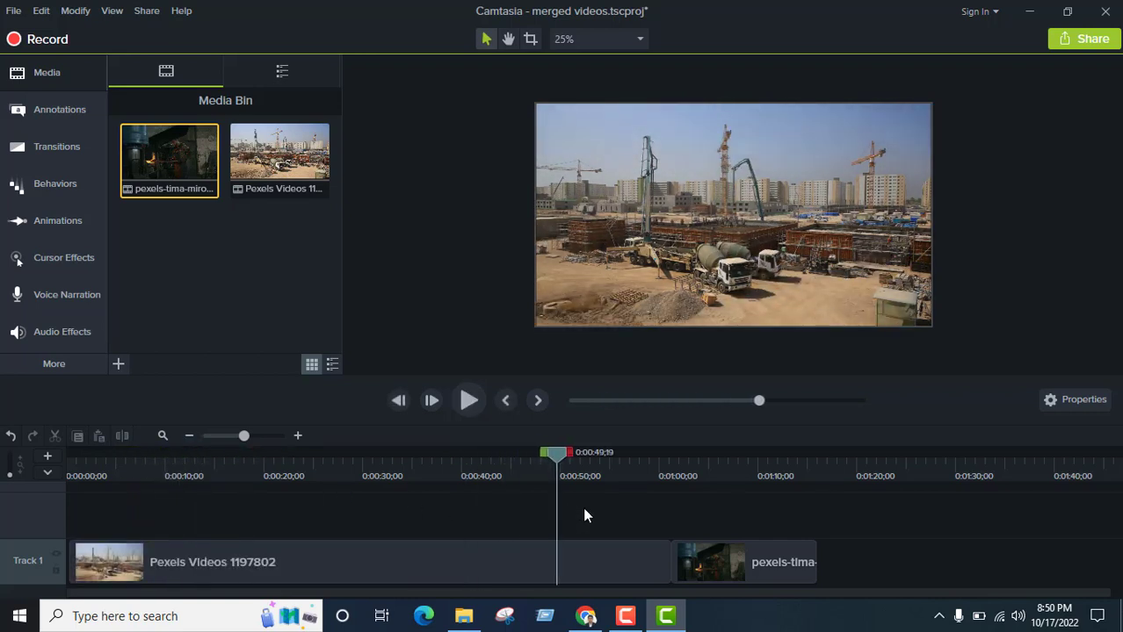
pyautogui.click(468, 402)
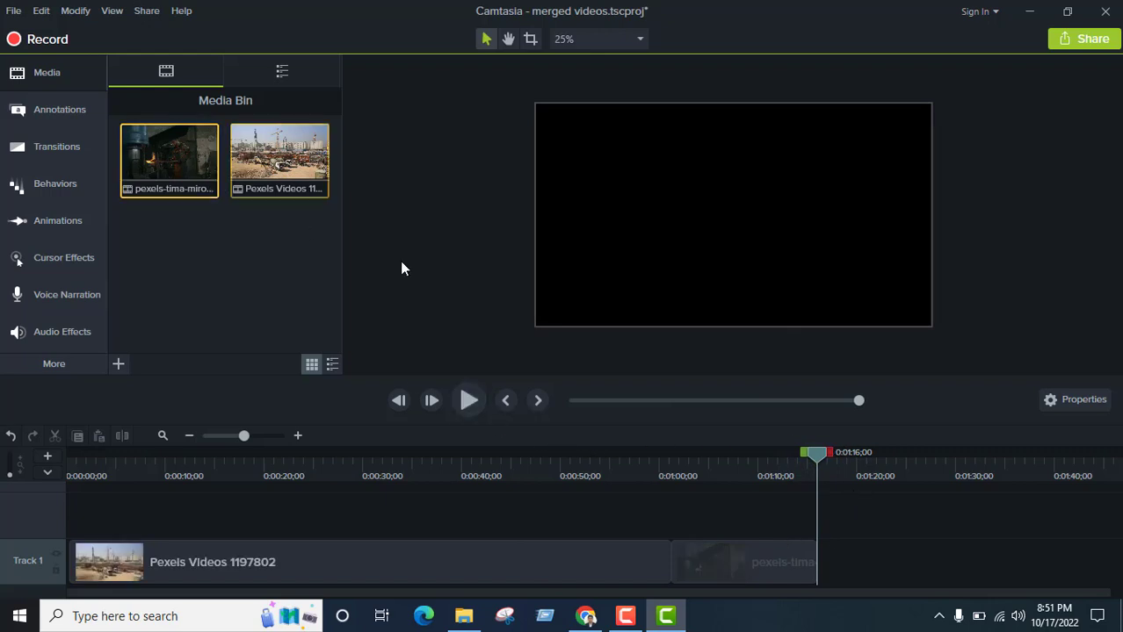
pyautogui.moveTo(708, 571)
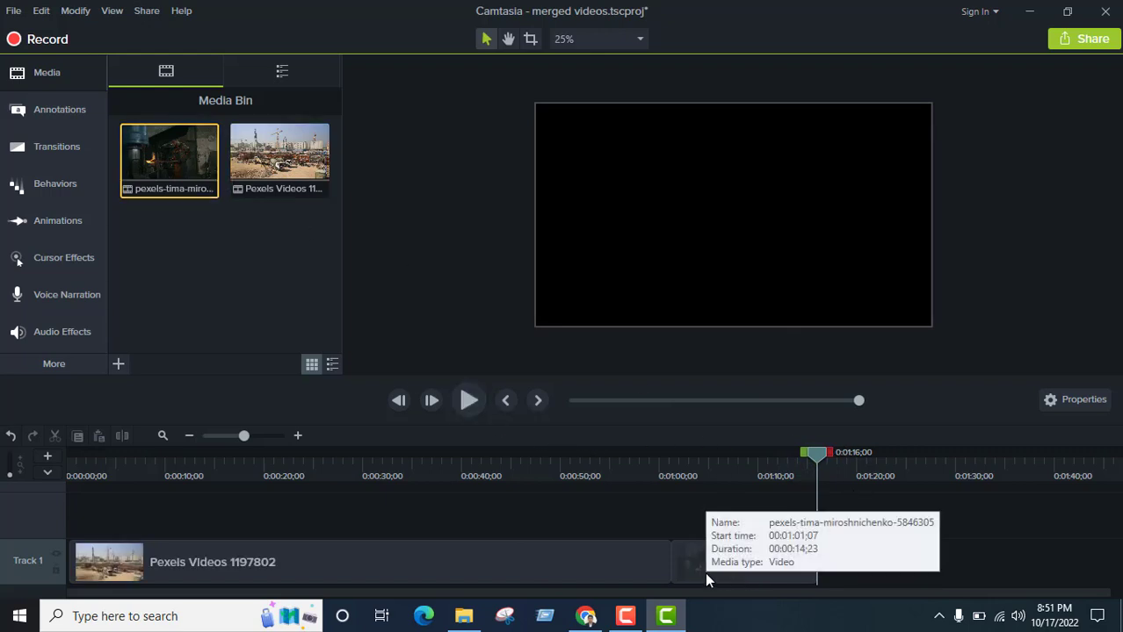
# Snap the forge clip flush to the construction clip's end and rewind the playhead to 0:00.
pyautogui.moveTo(132, 561); pyautogui.dragTo(109, 571)
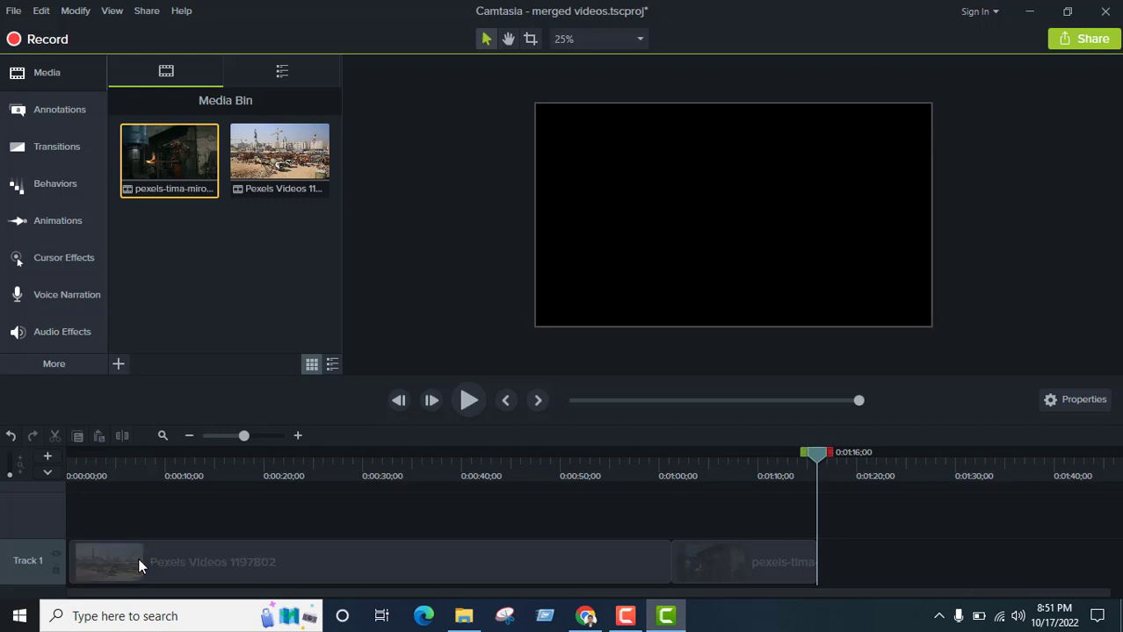
pyautogui.moveTo(716, 560); pyautogui.dragTo(698, 559)
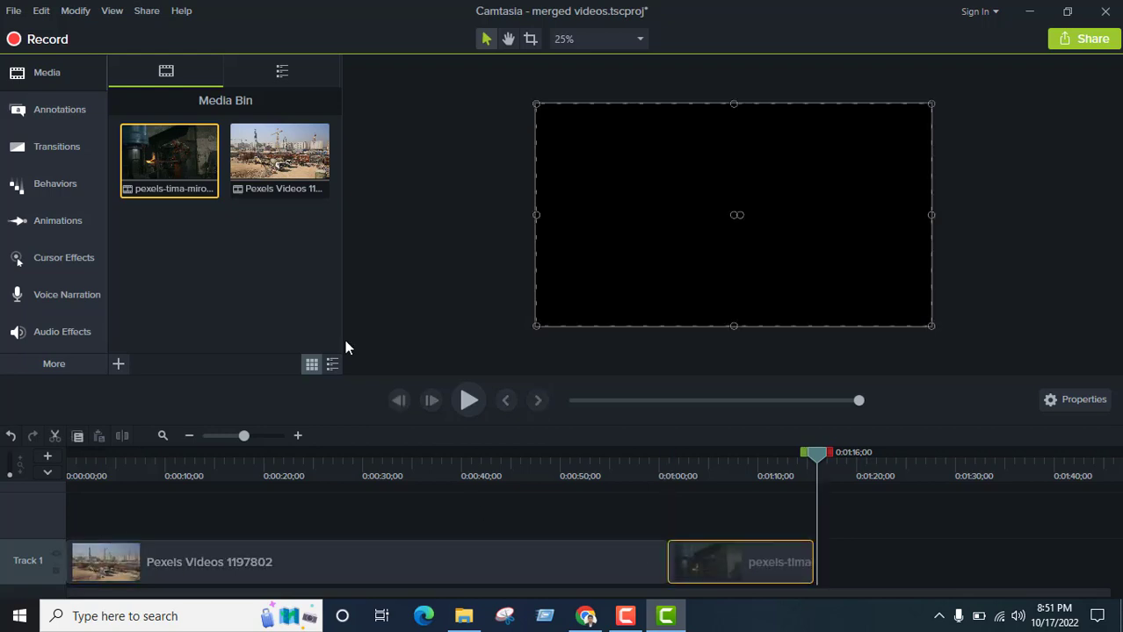
pyautogui.moveTo(742, 460); pyautogui.dragTo(57, 474)
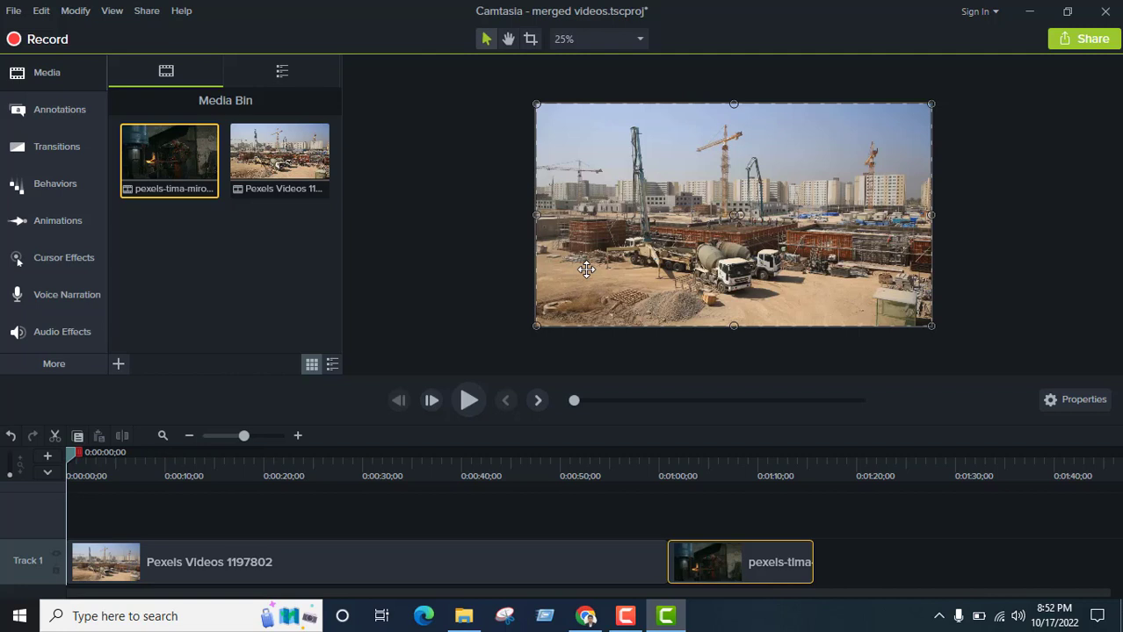
# Find the 0:30 mark in the construction clip and split it there.
pyautogui.click(279, 562)
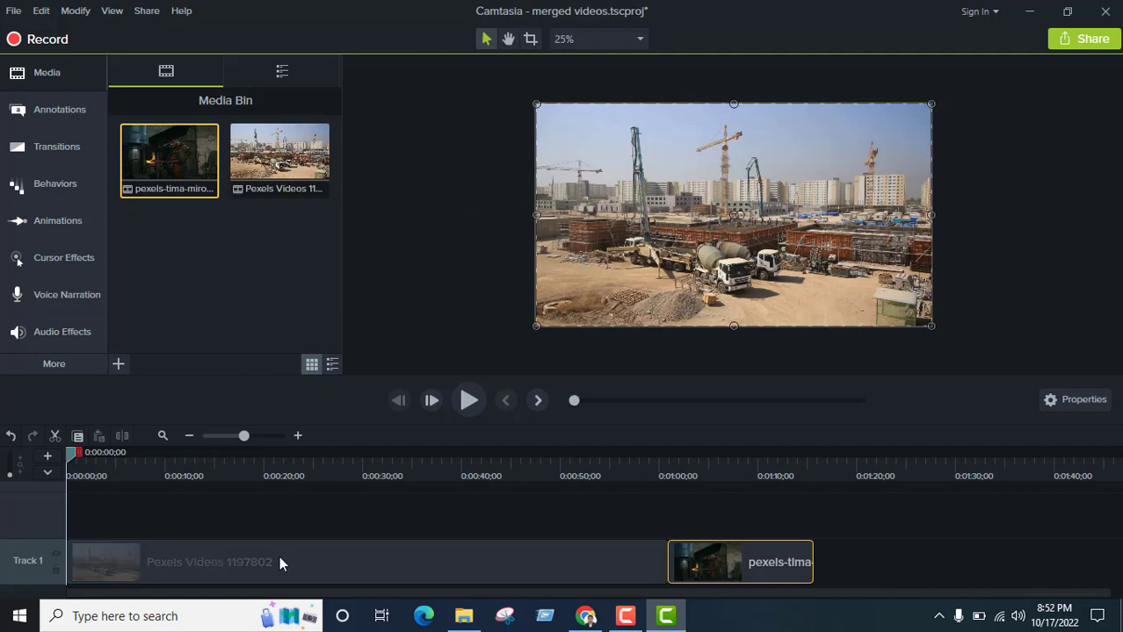
pyautogui.moveTo(70, 453); pyautogui.dragTo(365, 494)
pyautogui.click(468, 401)
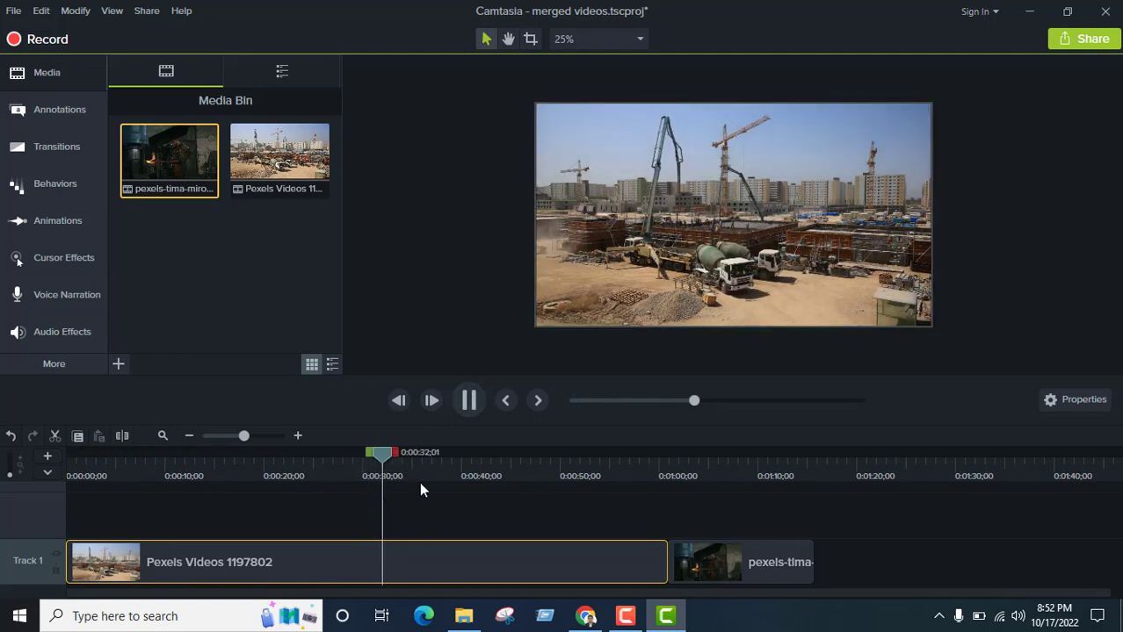
pyautogui.click(397, 459)
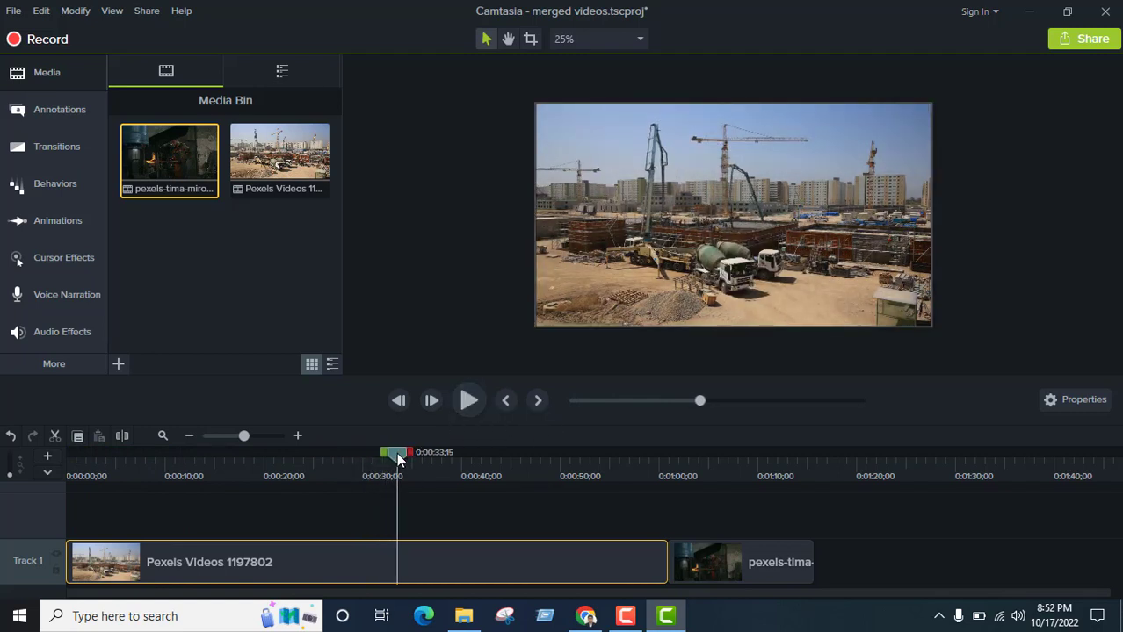
pyautogui.moveTo(397, 459)
pyautogui.mouseDown()
pyautogui.moveTo(492, 459)
pyautogui.moveTo(369, 470)
pyautogui.mouseUp()
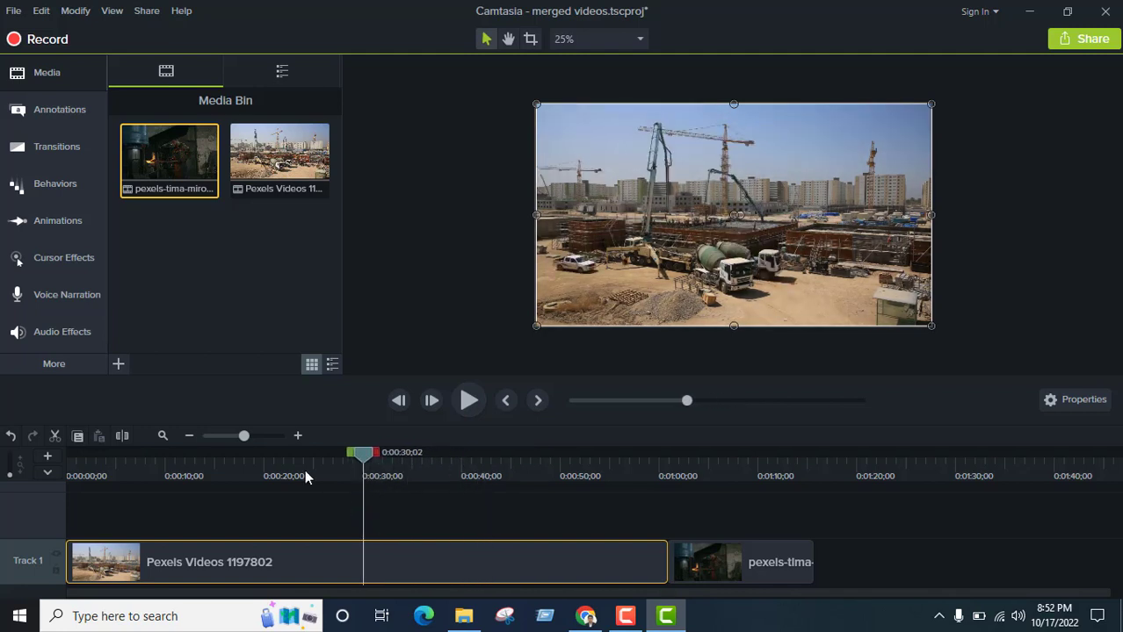
pyautogui.click(122, 437)
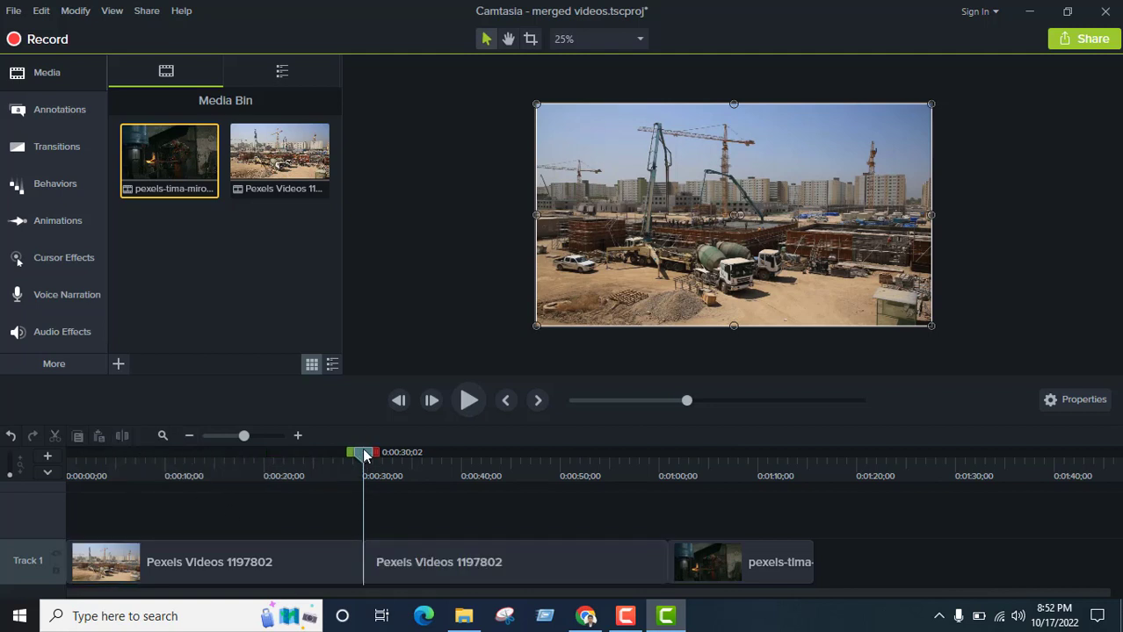
# Split the later part again at 0:45, isolating the 0:30–0:45 section.
pyautogui.moveTo(365, 454); pyautogui.dragTo(508, 458)
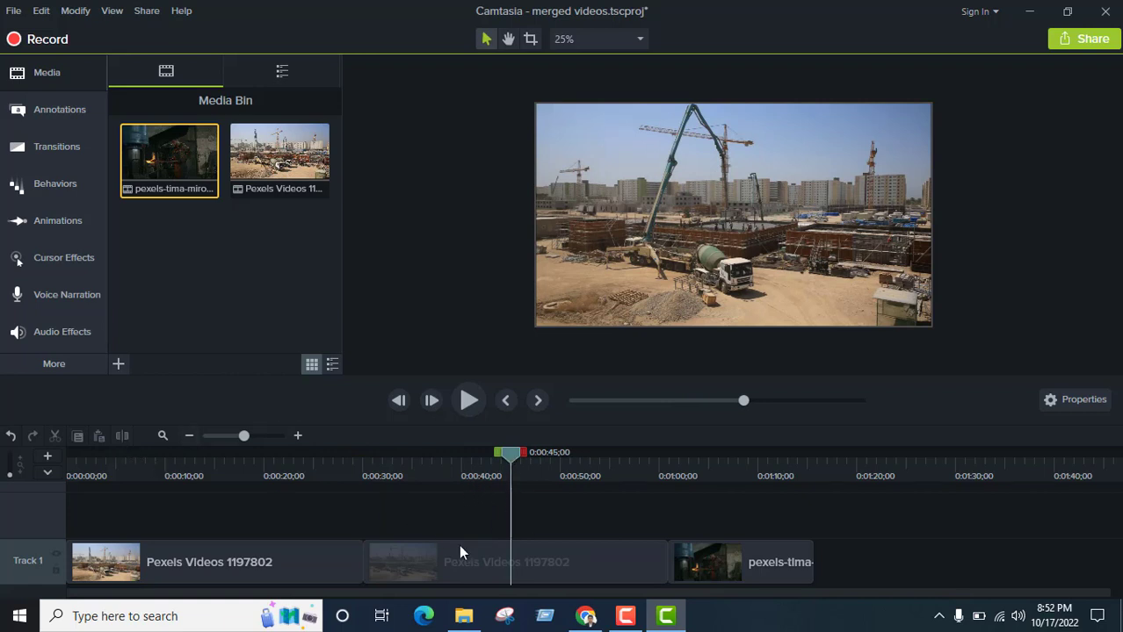
pyautogui.click(475, 578)
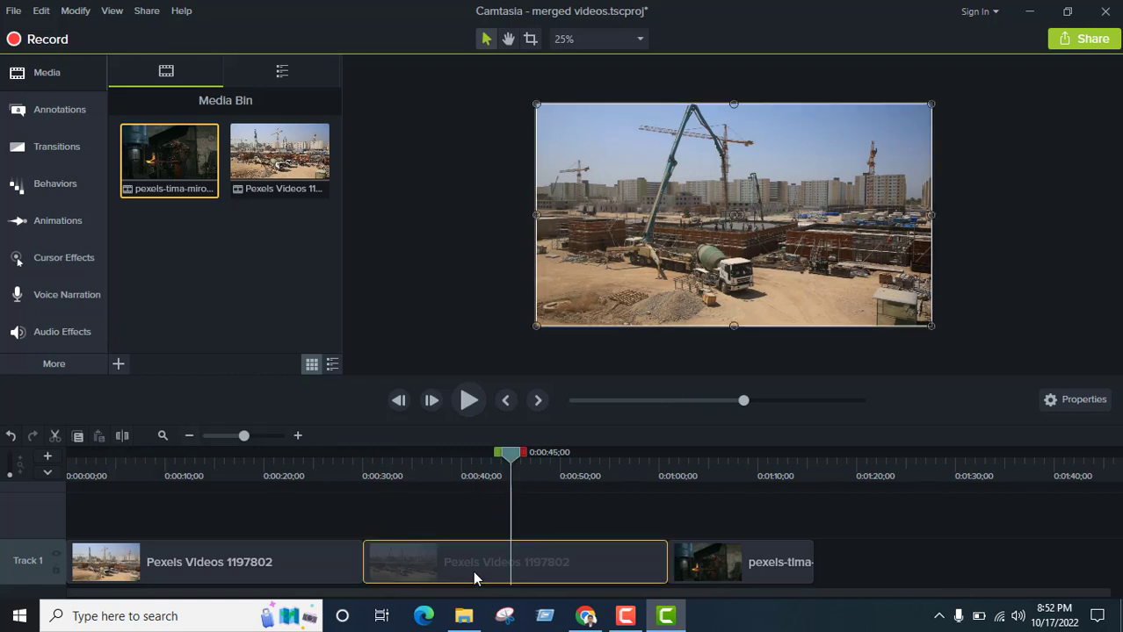
pyautogui.click(123, 436)
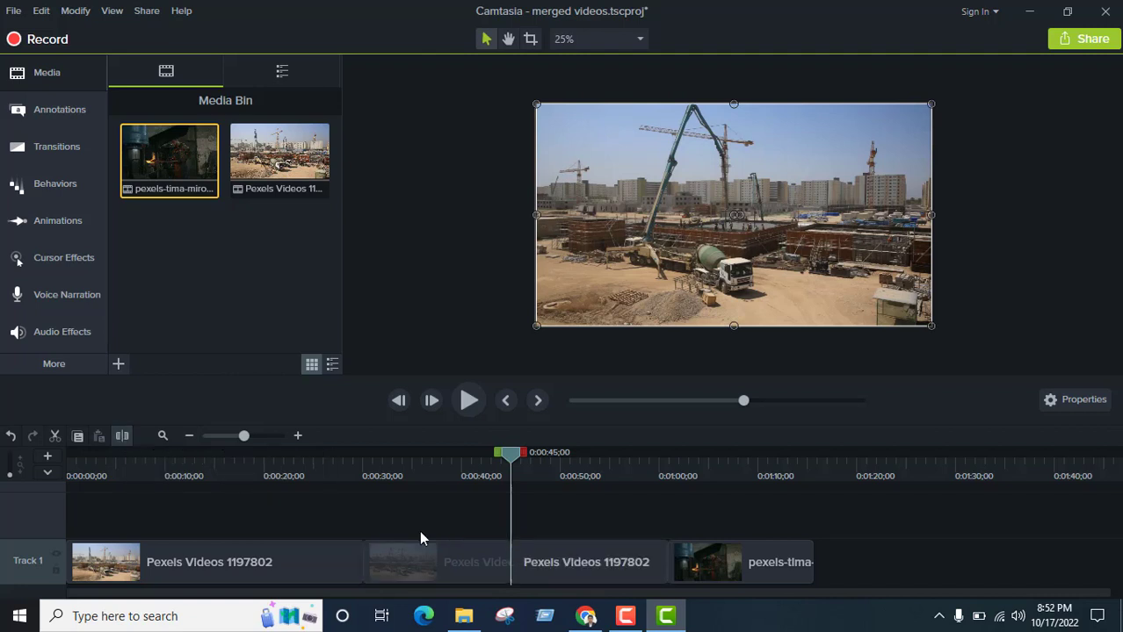
pyautogui.click(484, 557)
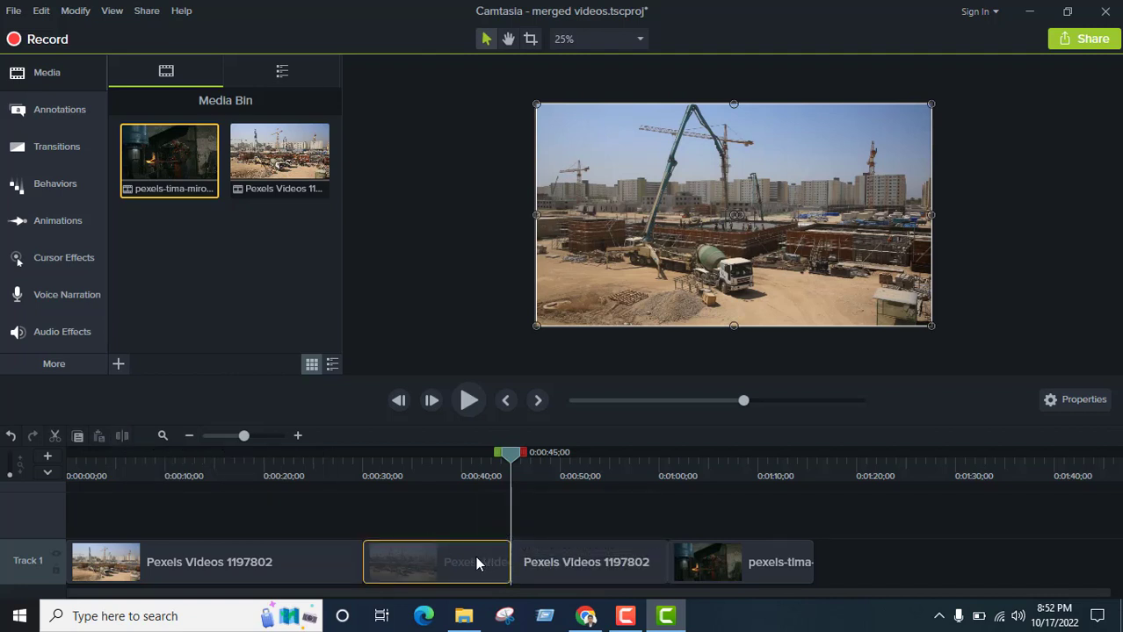
pyautogui.click(444, 521)
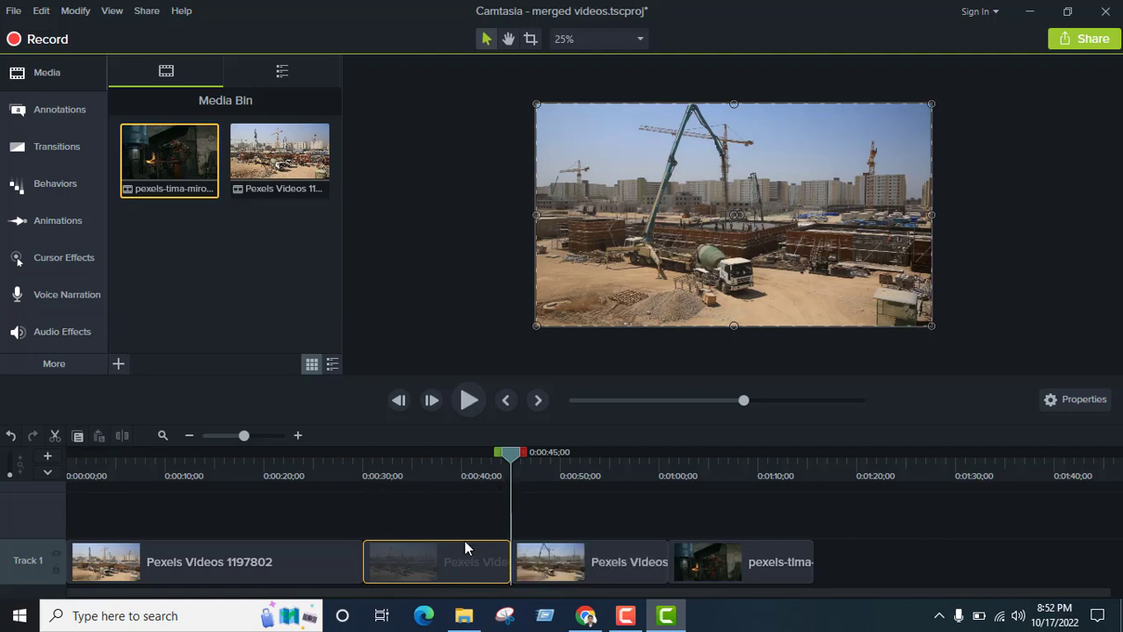
# Delete the 0:30–0:45 piece, undo, then Ripple Delete it to close the gap.
pyautogui.rightClick(410, 564)
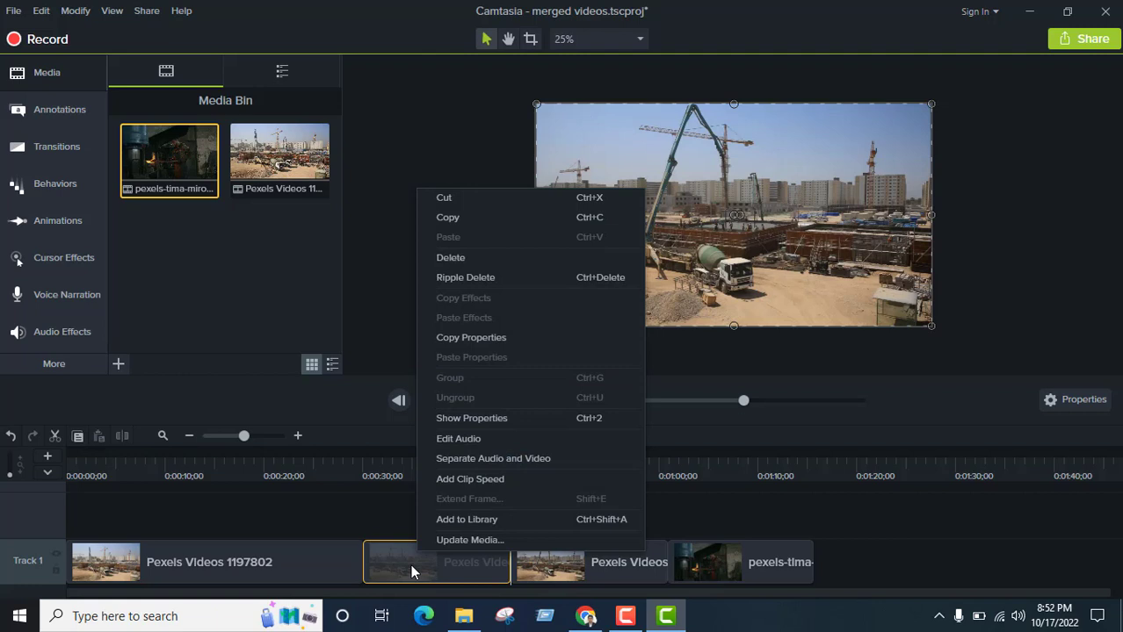
pyautogui.click(458, 257)
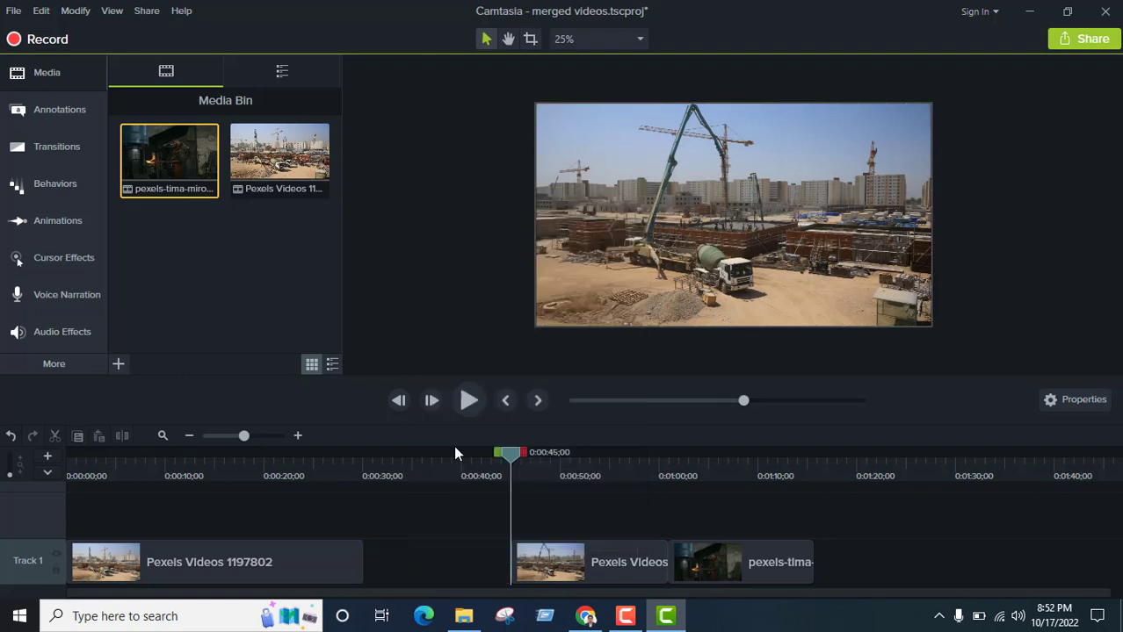
pyautogui.hotkey('ctrl', 'z')
pyautogui.rightClick(448, 550)
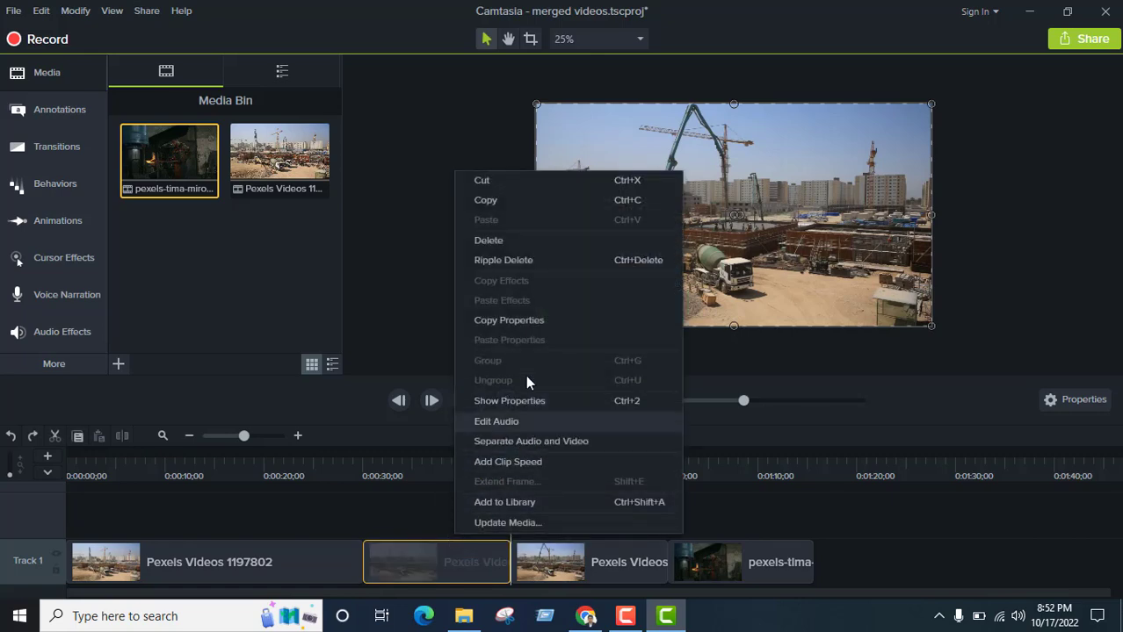
pyautogui.click(510, 259)
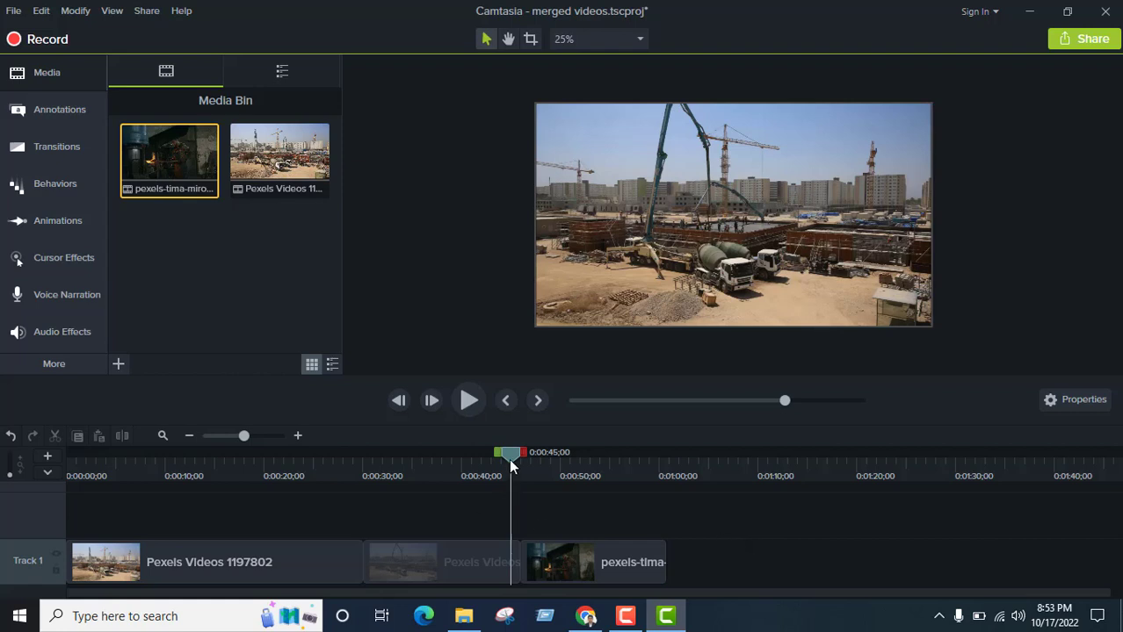
pyautogui.moveTo(510, 452); pyautogui.dragTo(617, 453)
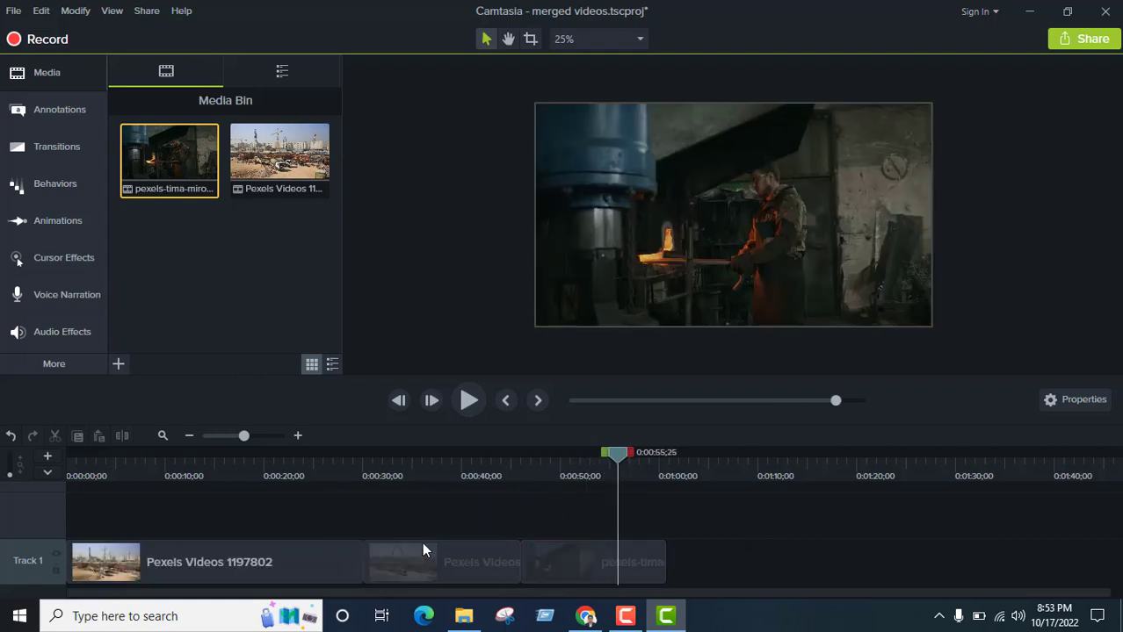
pyautogui.moveTo(626, 456)
pyautogui.mouseDown()
pyautogui.moveTo(86, 460)
pyautogui.moveTo(178, 460)
pyautogui.mouseUp()
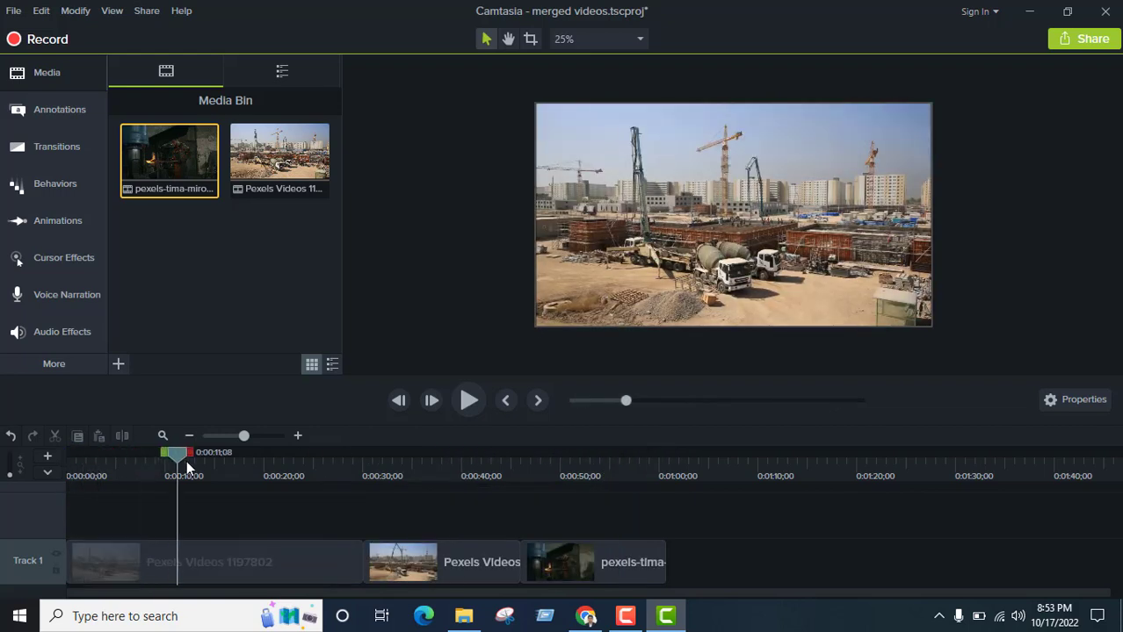
pyautogui.click(469, 401)
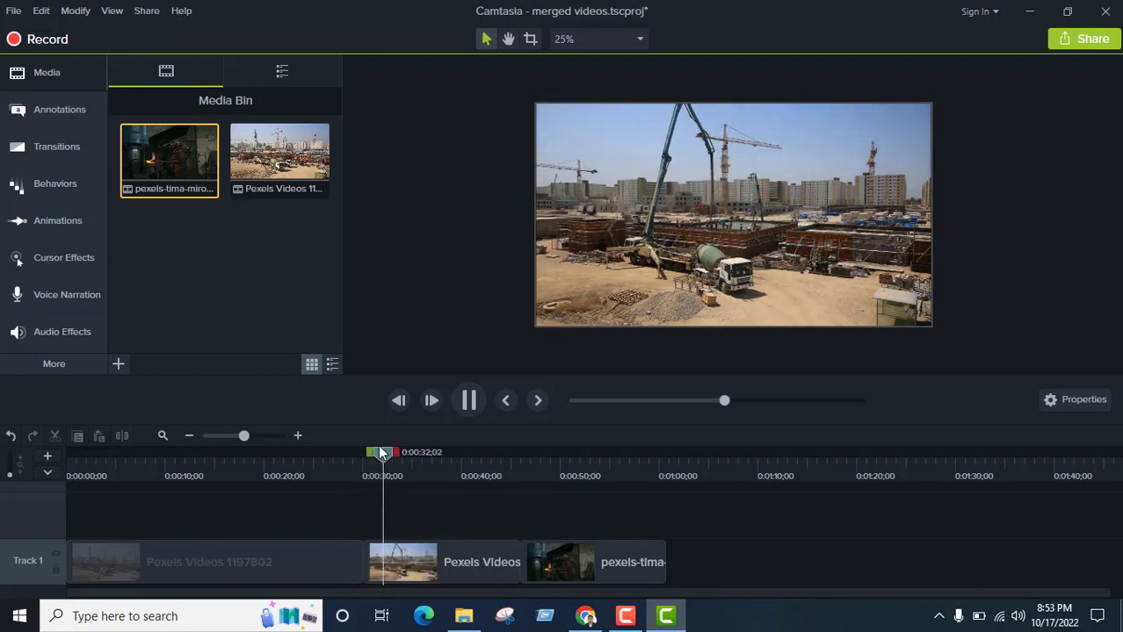
pyautogui.click(489, 487)
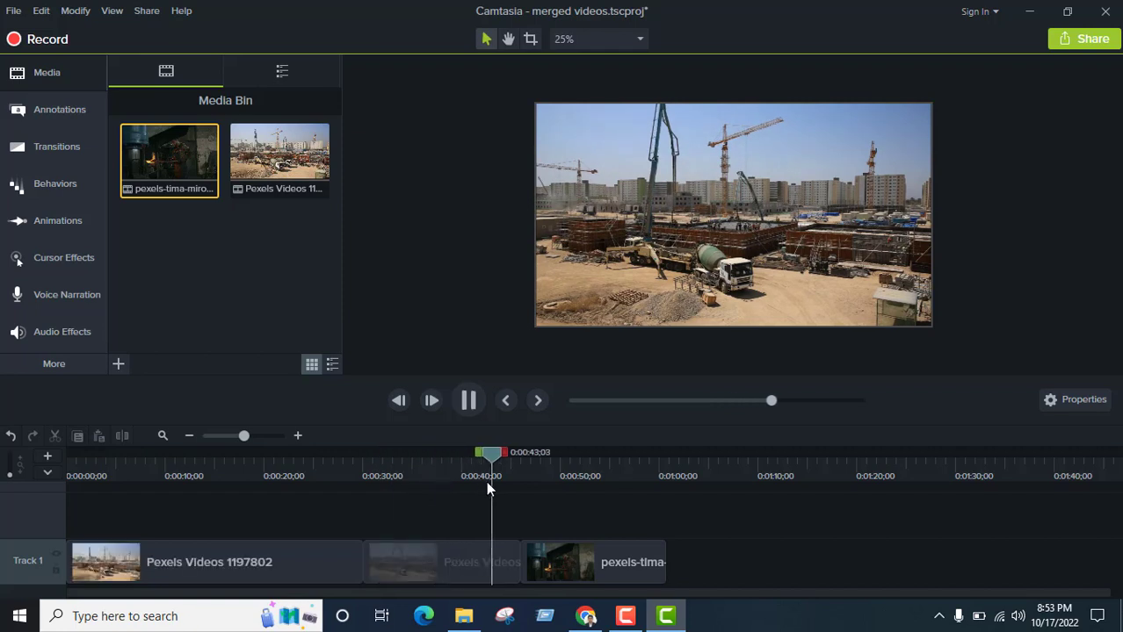
pyautogui.click(463, 401)
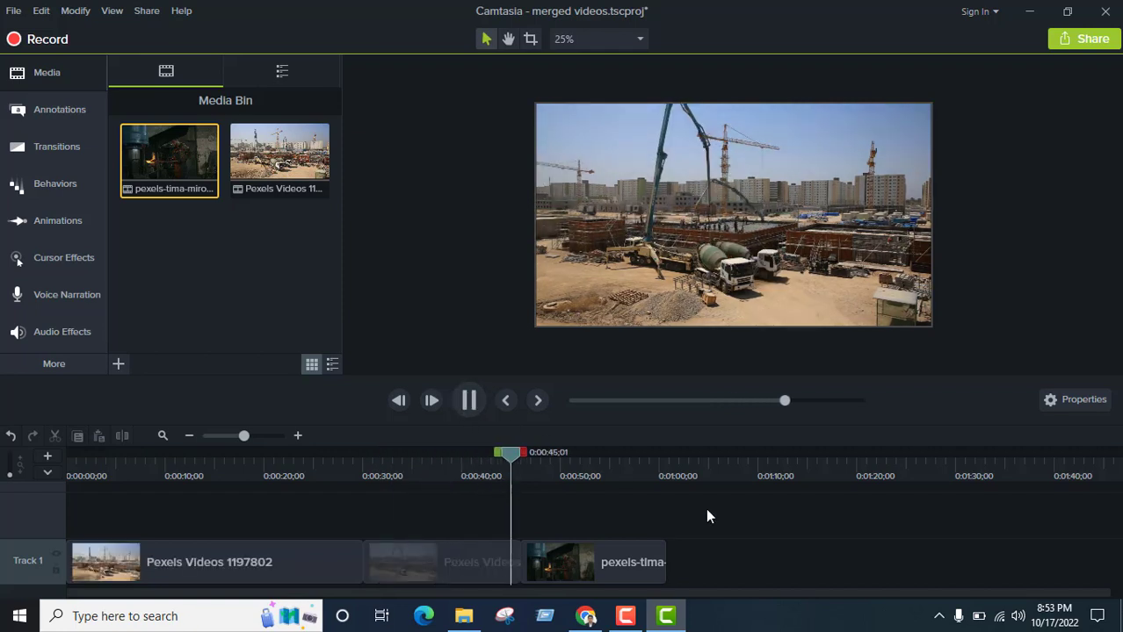